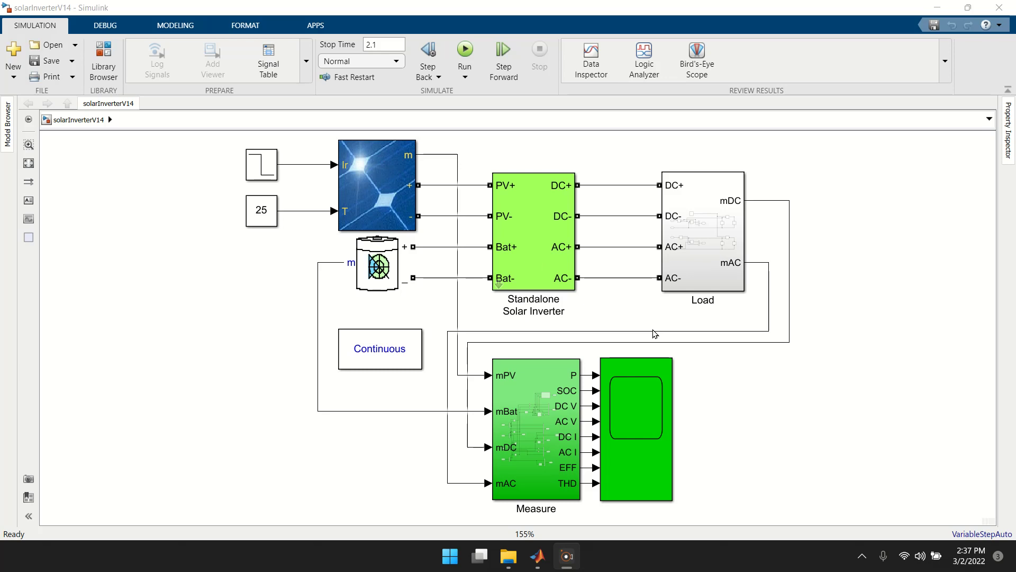
Open the Standalone Solar Inverter subsystem to view its MPPT, boost, flyback and H-bridge stages
{"action": "left_click", "coordinate": [507, 290]}
{"action": "double_click", "coordinate": [504, 287]}
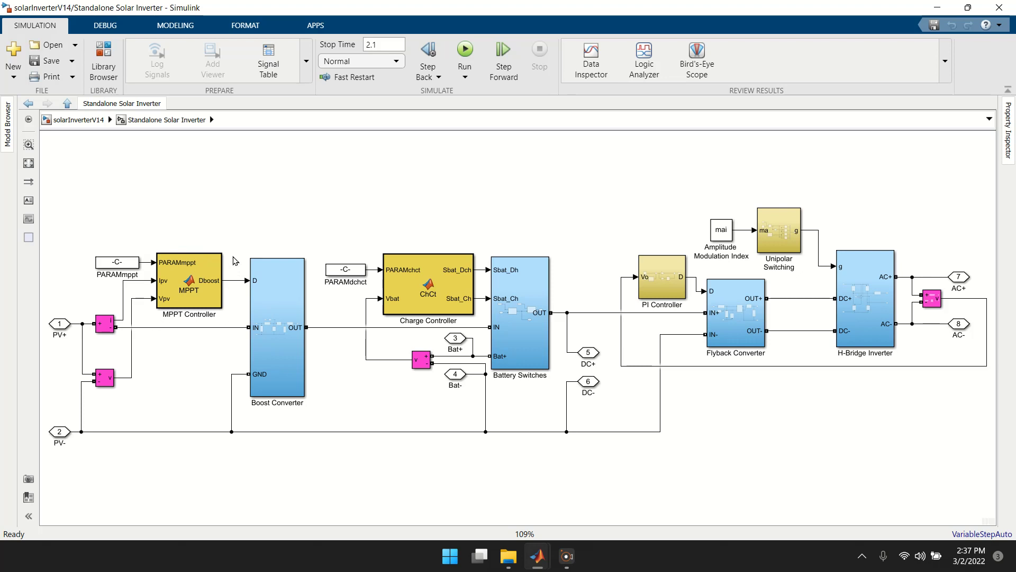
Open the Battery Switches subsystem to look at its relays
{"action": "left_click", "coordinate": [523, 371]}
{"action": "left_click", "coordinate": [223, 355]}
{"action": "left_click", "coordinate": [512, 360]}
{"action": "double_click", "coordinate": [513, 357]}
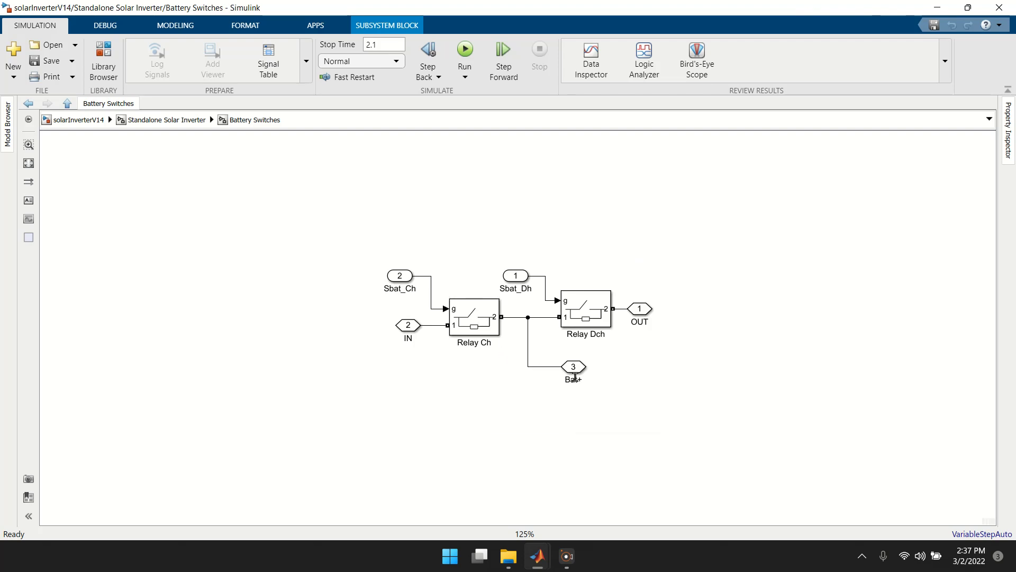
Check the Relay Ch block, then go back up and open the Flyback Converter subsystem
{"action": "left_click", "coordinate": [484, 340]}
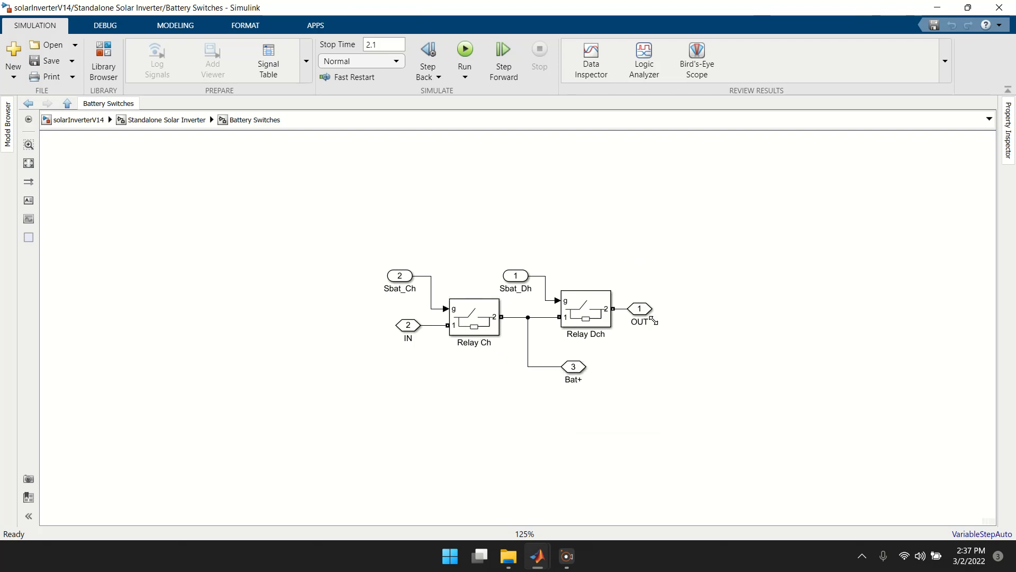
{"action": "left_click", "coordinate": [171, 122]}
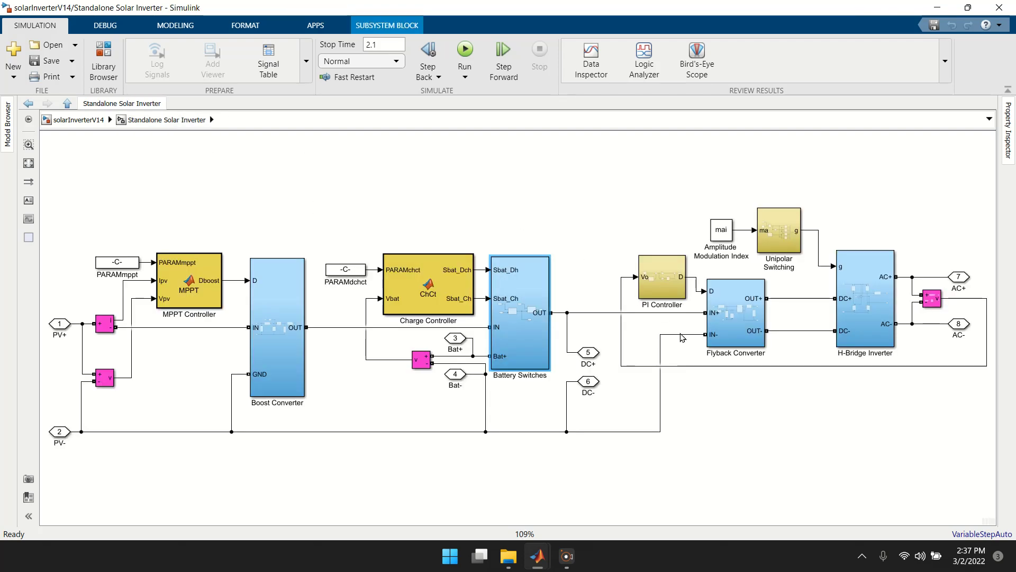
{"action": "double_click", "coordinate": [731, 332]}
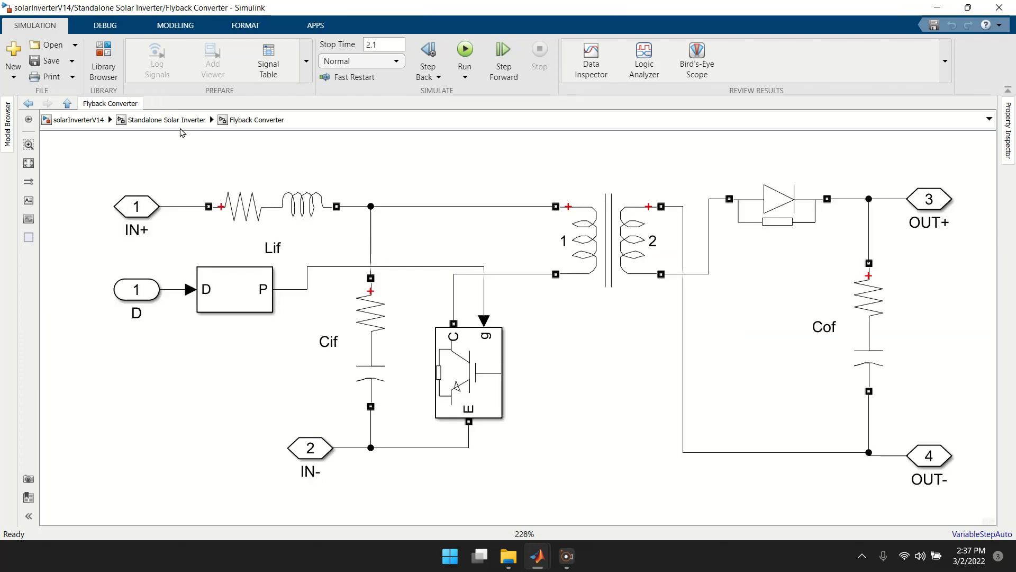
Go up from the Flyback Converter circuit to the Standalone Solar Inverter diagram
{"action": "left_click", "coordinate": [166, 120]}
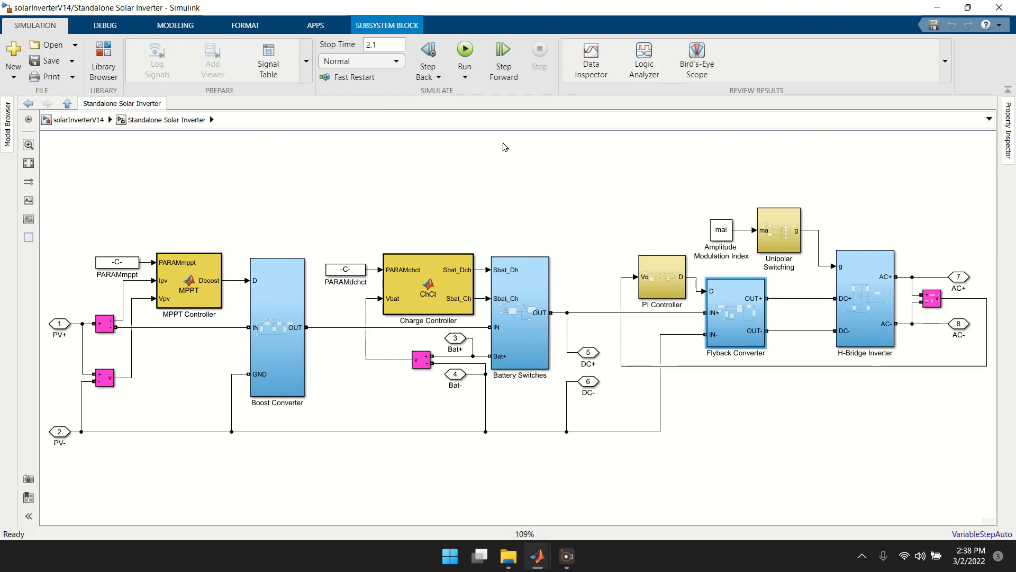
Return to the top-level solarInverterV14 model and point out the Load, PV array and inverter blocks
{"action": "left_click", "coordinate": [95, 124]}
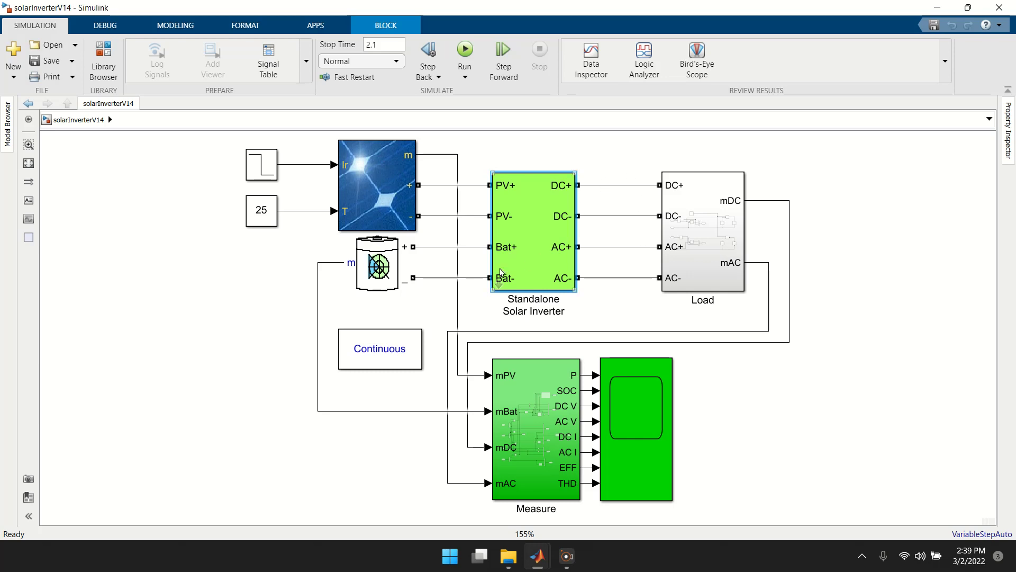
{"action": "left_click", "coordinate": [677, 221]}
{"action": "left_click", "coordinate": [635, 235]}
{"action": "left_click", "coordinate": [345, 199]}
{"action": "left_click", "coordinate": [503, 287]}
{"action": "double_click", "coordinate": [504, 288]}
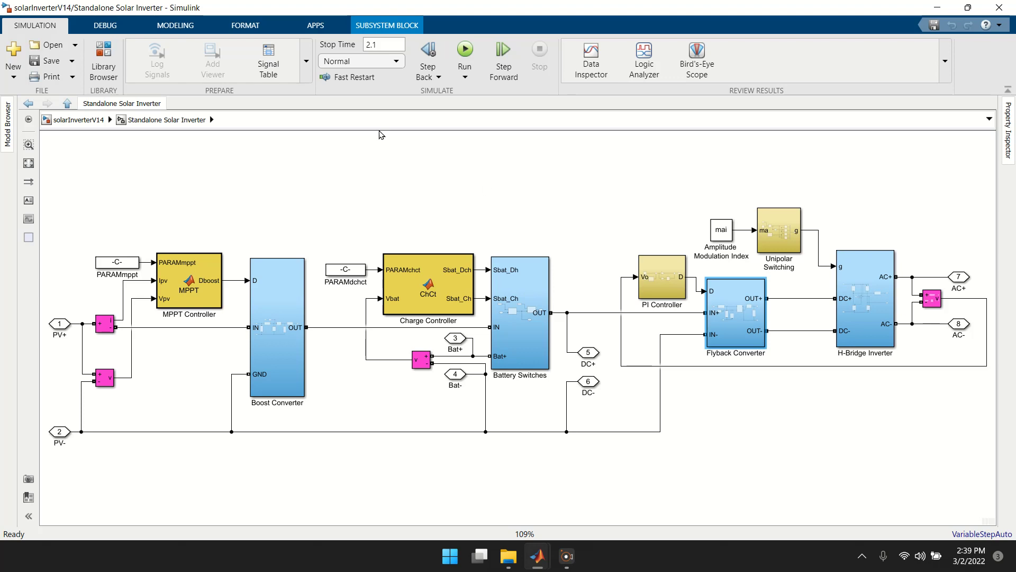
{"action": "left_click", "coordinate": [89, 120]}
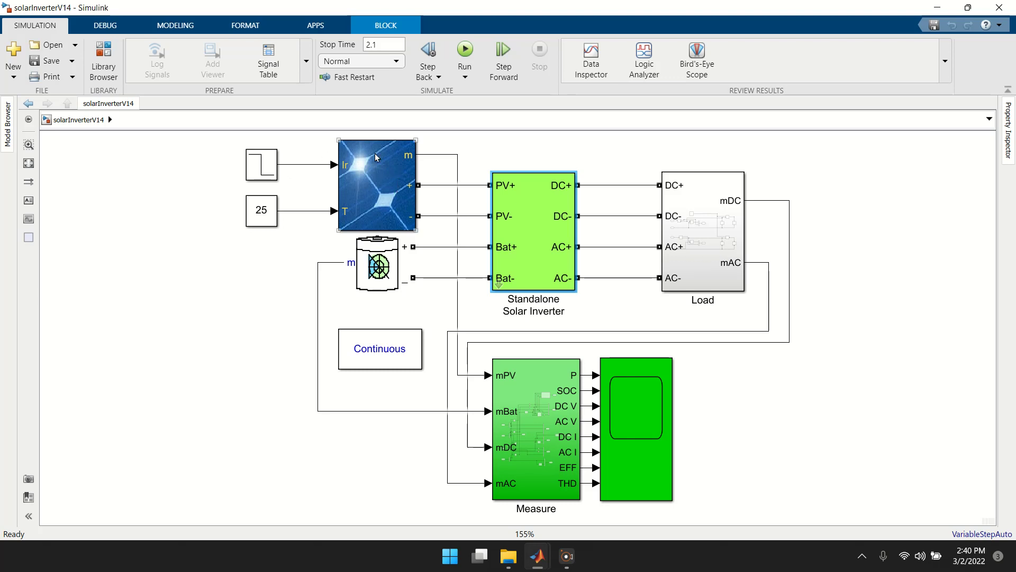
{"action": "left_click", "coordinate": [273, 164]}
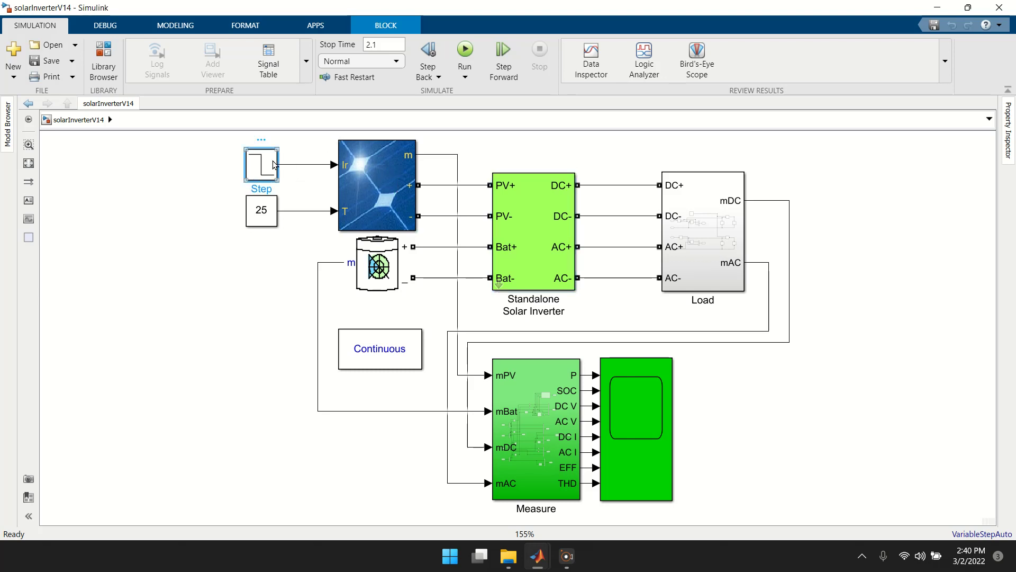
{"action": "double_click", "coordinate": [273, 164]}
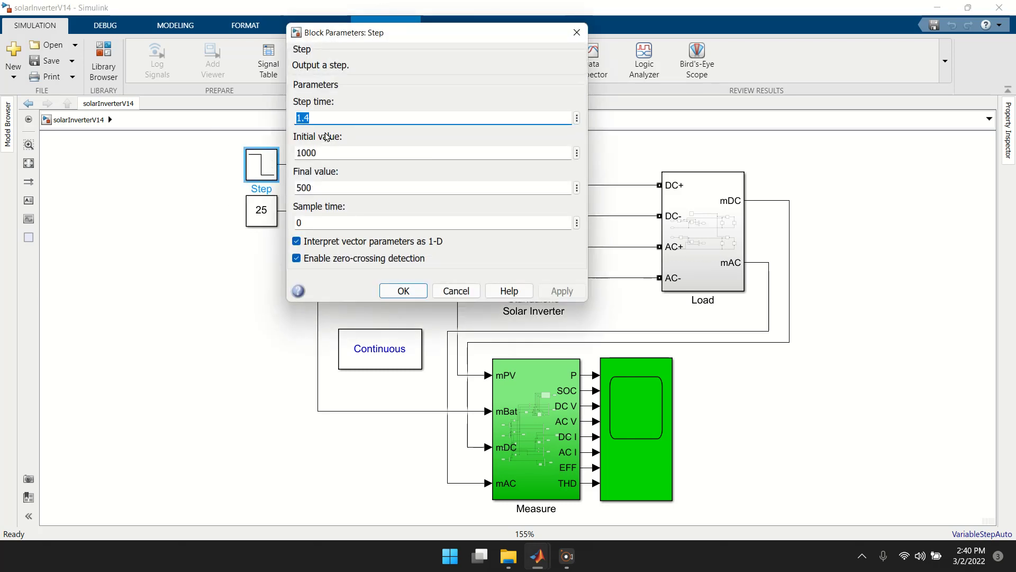
{"action": "left_click_drag", "start_coordinate": [373, 46], "coordinate": [668, 127]}
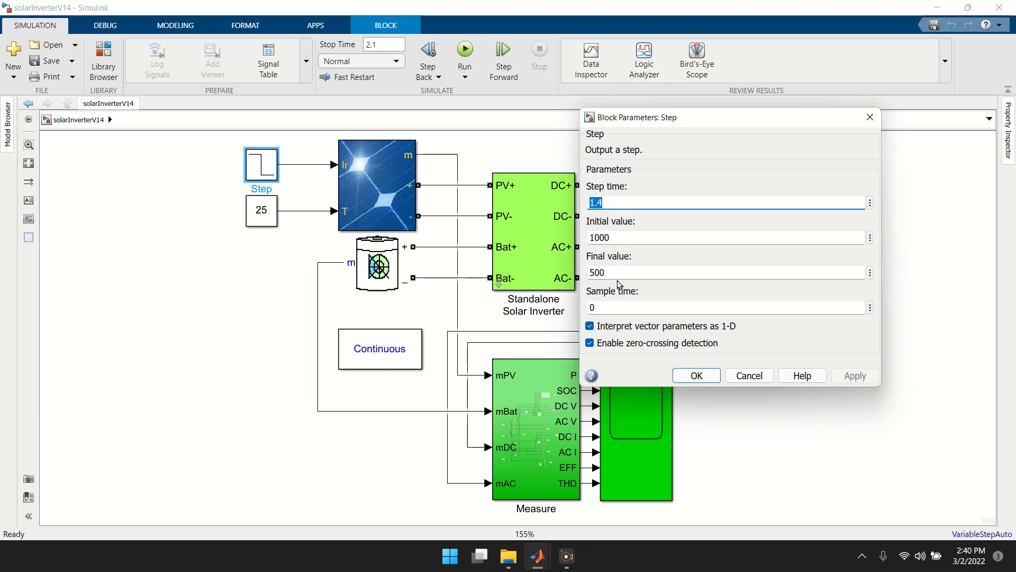
{"action": "left_click", "coordinate": [751, 375]}
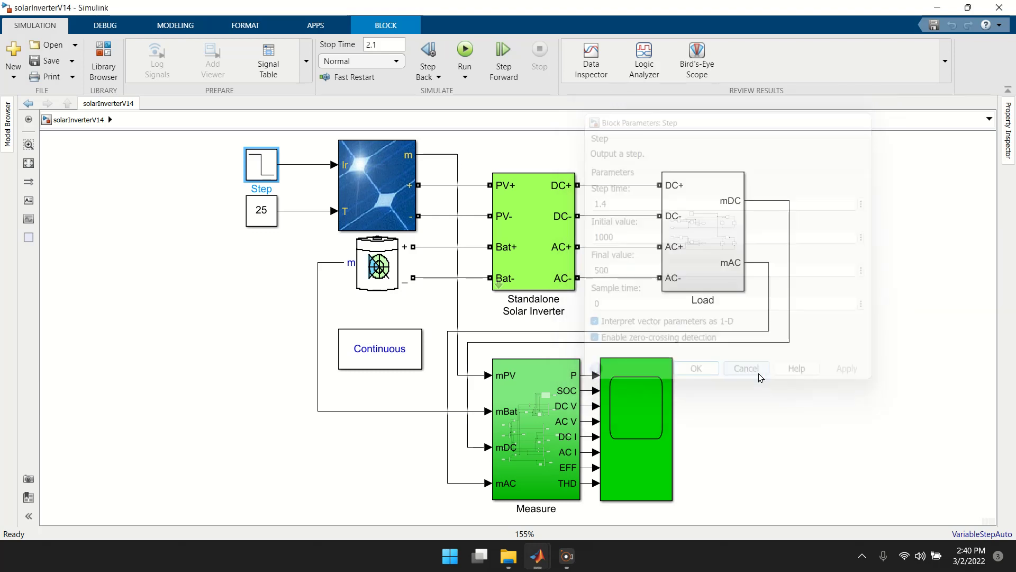
{"action": "left_click", "coordinate": [400, 265]}
{"action": "double_click", "coordinate": [400, 264]}
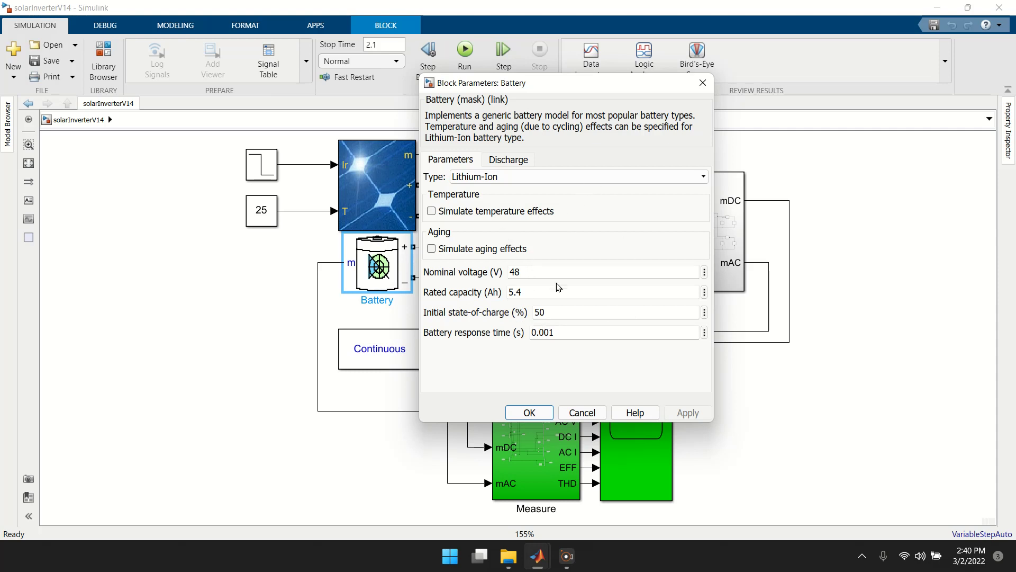
{"action": "left_click", "coordinate": [509, 161]}
{"action": "left_click", "coordinate": [463, 161]}
{"action": "left_click", "coordinate": [530, 412]}
Open the Load subsystem and view its Step block parameters
{"action": "left_click", "coordinate": [696, 238]}
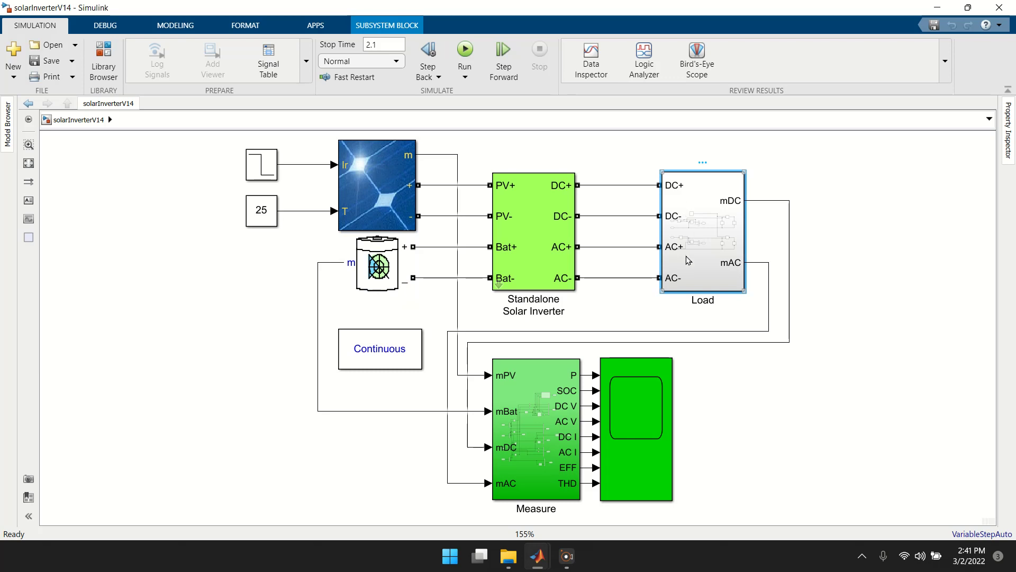
{"action": "double_click", "coordinate": [682, 253]}
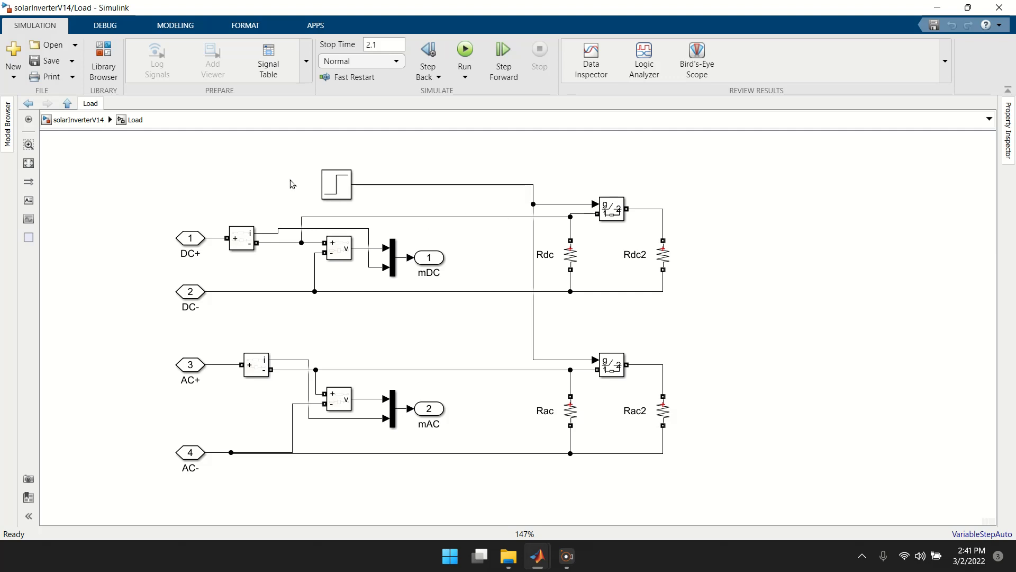
{"action": "double_click", "coordinate": [339, 191]}
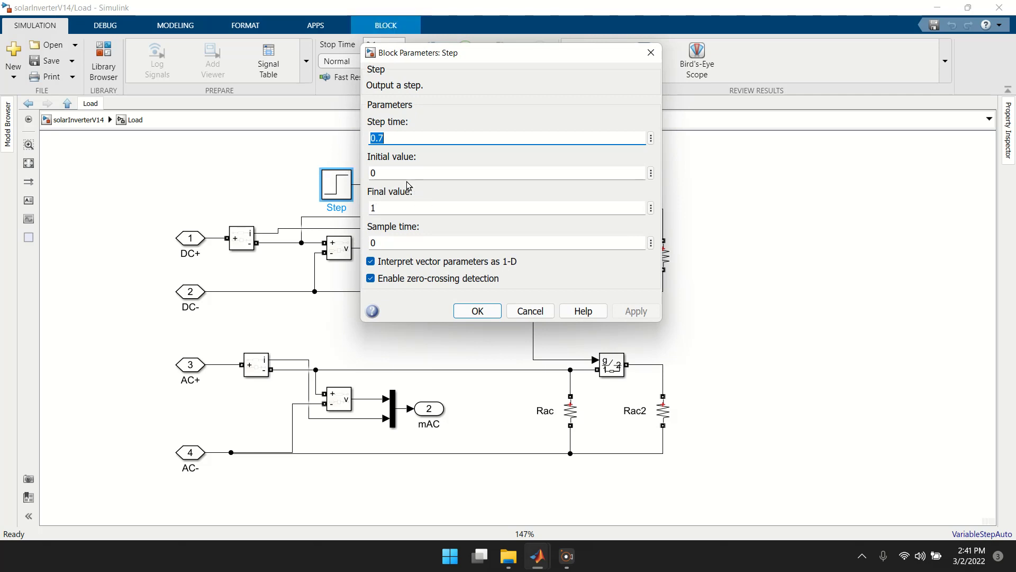
{"action": "left_click", "coordinate": [477, 311]}
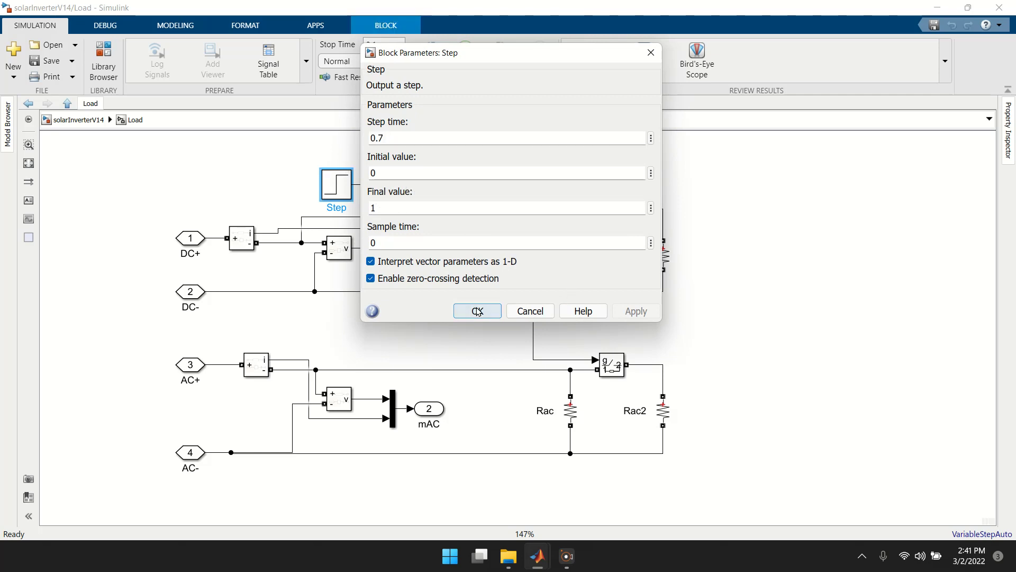
{"action": "left_click", "coordinate": [573, 258]}
Review the resistances of Rdc (20 Ω), Rdc2 (10 Ω) and Rac (200 Ω)
{"action": "double_click", "coordinate": [574, 258]}
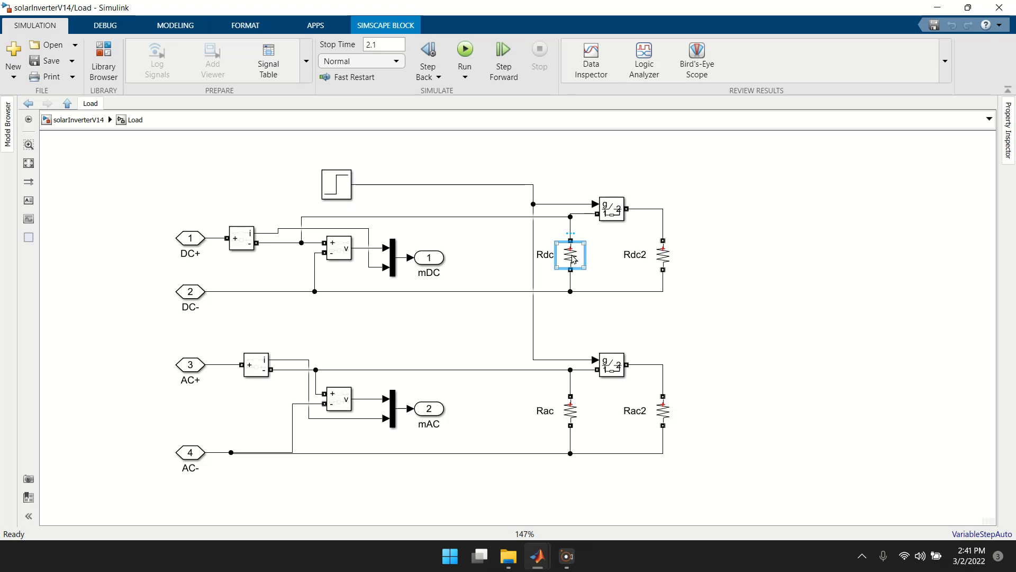
{"action": "left_click", "coordinate": [737, 331]}
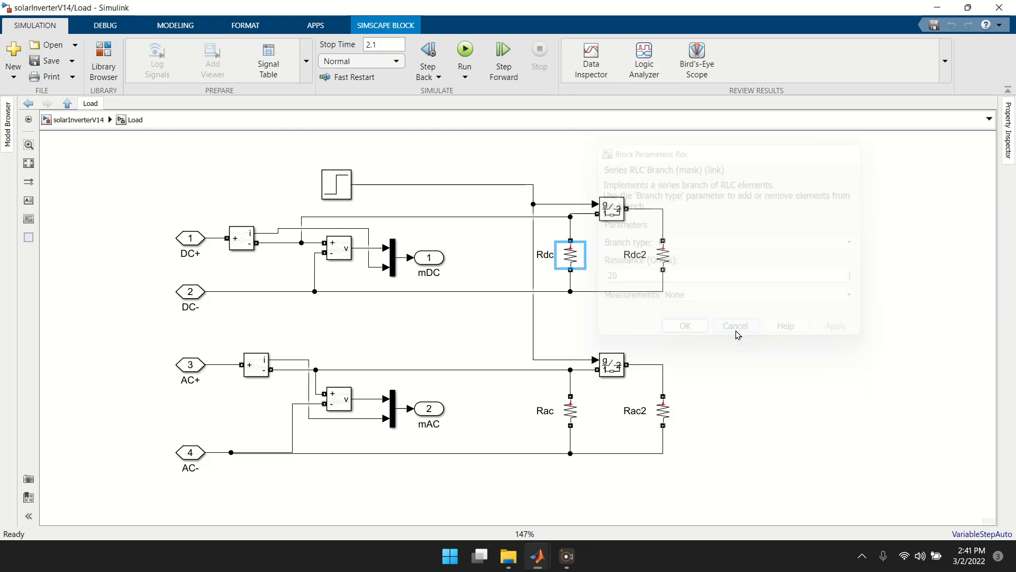
{"action": "double_click", "coordinate": [664, 260]}
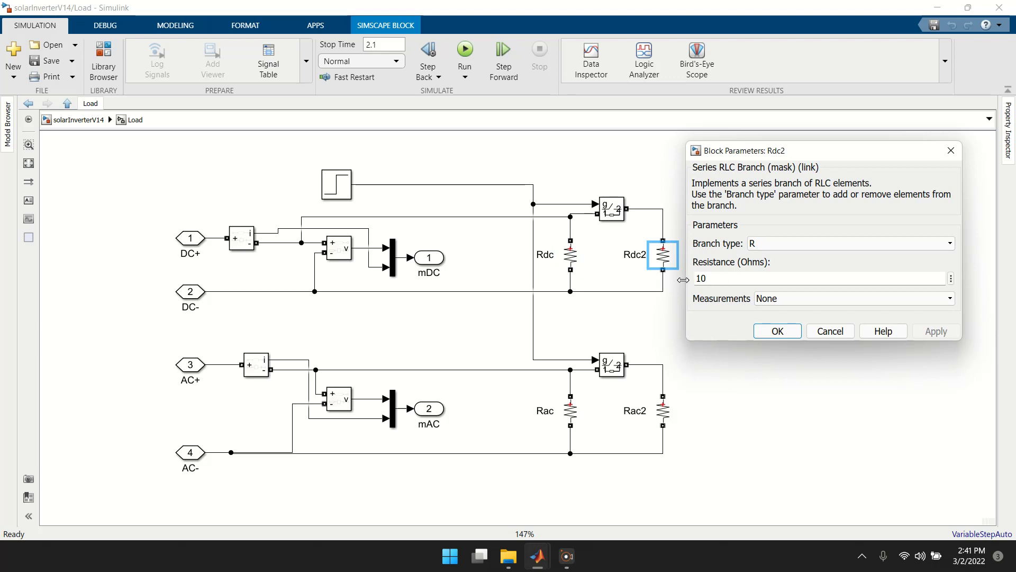
{"action": "left_click", "coordinate": [778, 331]}
{"action": "double_click", "coordinate": [575, 411]}
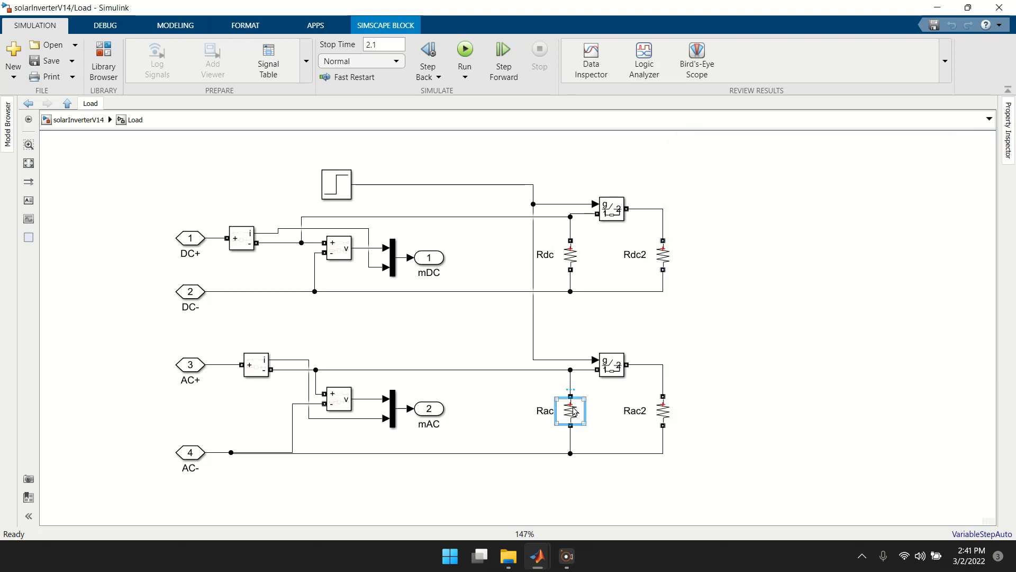
{"action": "left_click", "coordinate": [684, 485]}
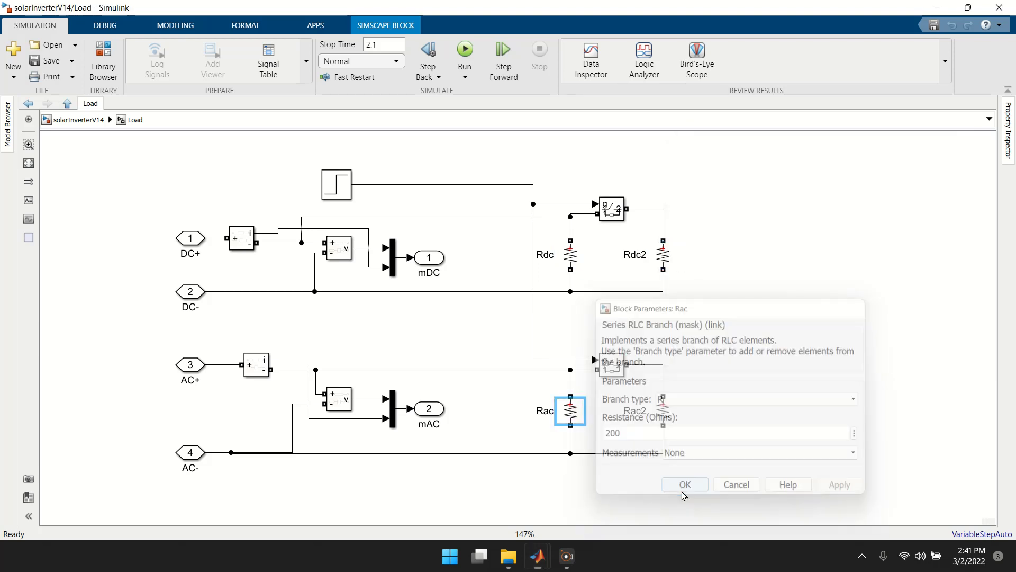
Recheck the Step block, then the Rdc2 (10 Ω) and Rdc (20 Ω) resistances
{"action": "double_click", "coordinate": [345, 189]}
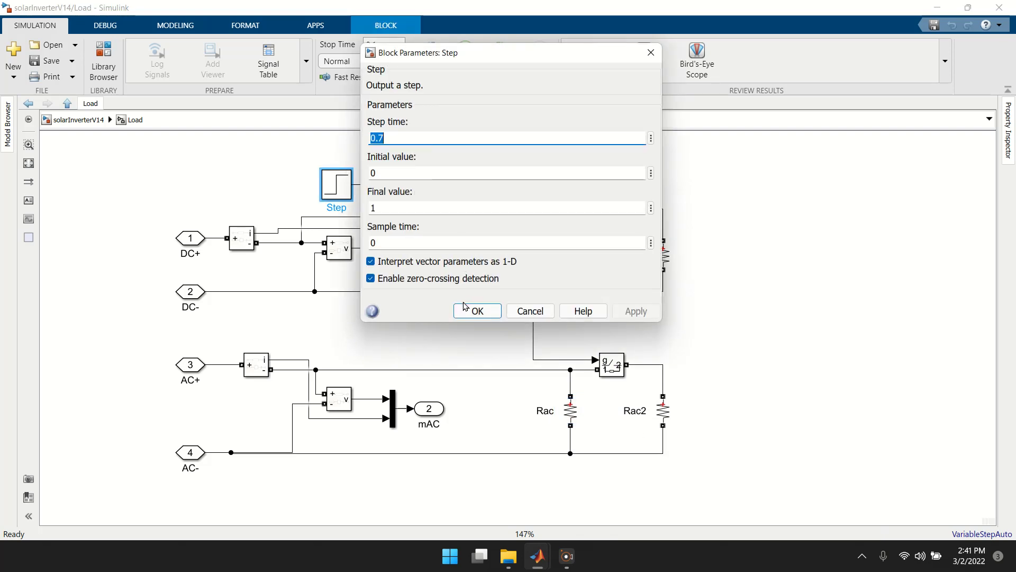
{"action": "left_click", "coordinate": [477, 311]}
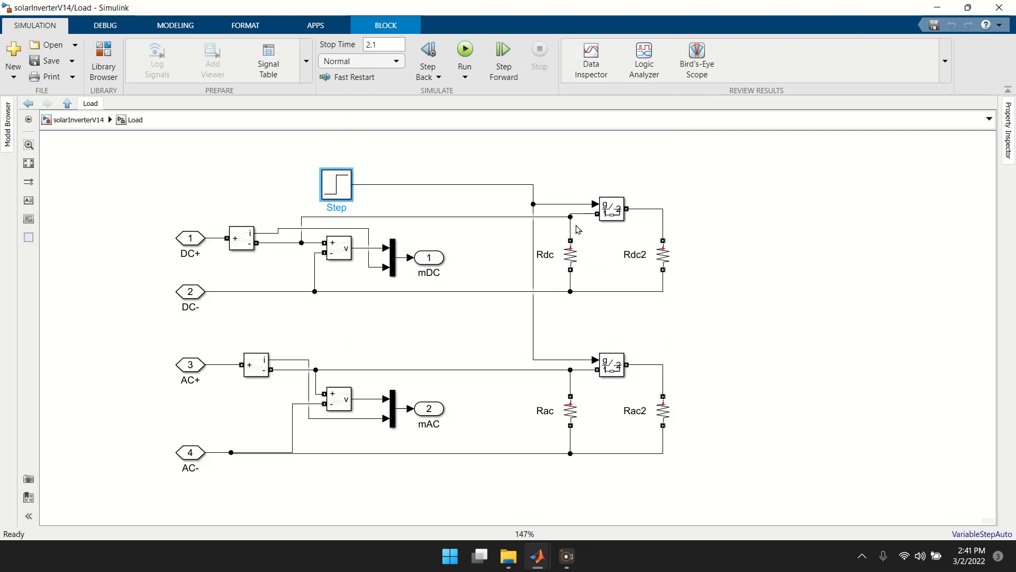
{"action": "double_click", "coordinate": [661, 253]}
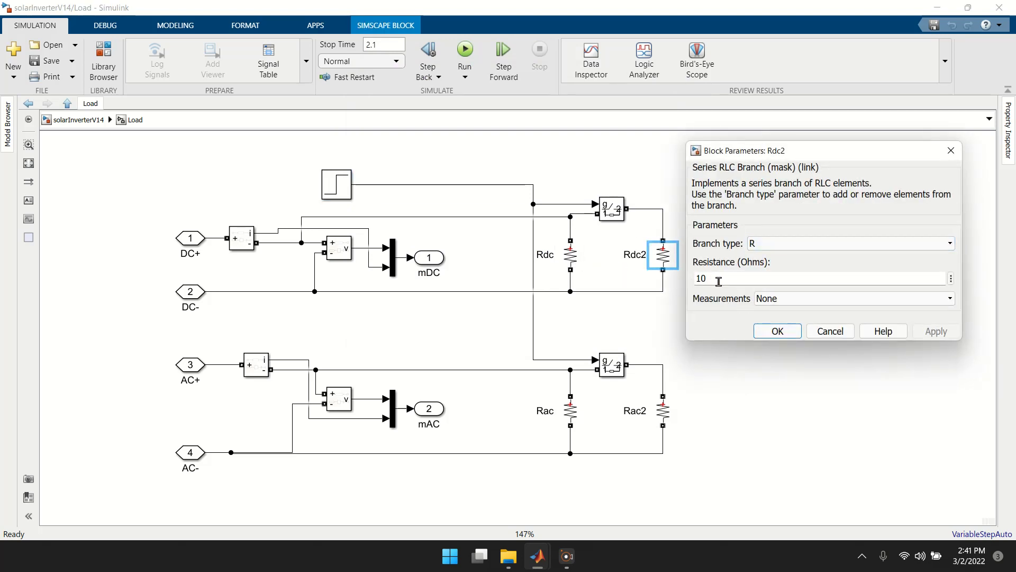
{"action": "left_click", "coordinate": [778, 330]}
{"action": "double_click", "coordinate": [571, 256]}
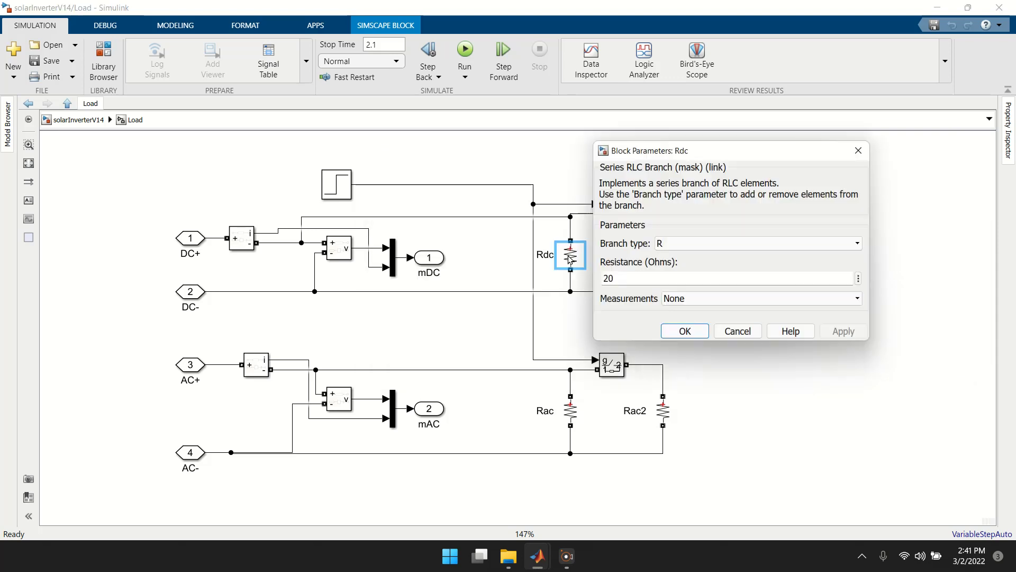
{"action": "left_click", "coordinate": [689, 331]}
Confirm Rdc2 10 Ω, Rac 200 Ω and Rac2 100 Ω, then return to solarInverterV14
{"action": "double_click", "coordinate": [670, 267]}
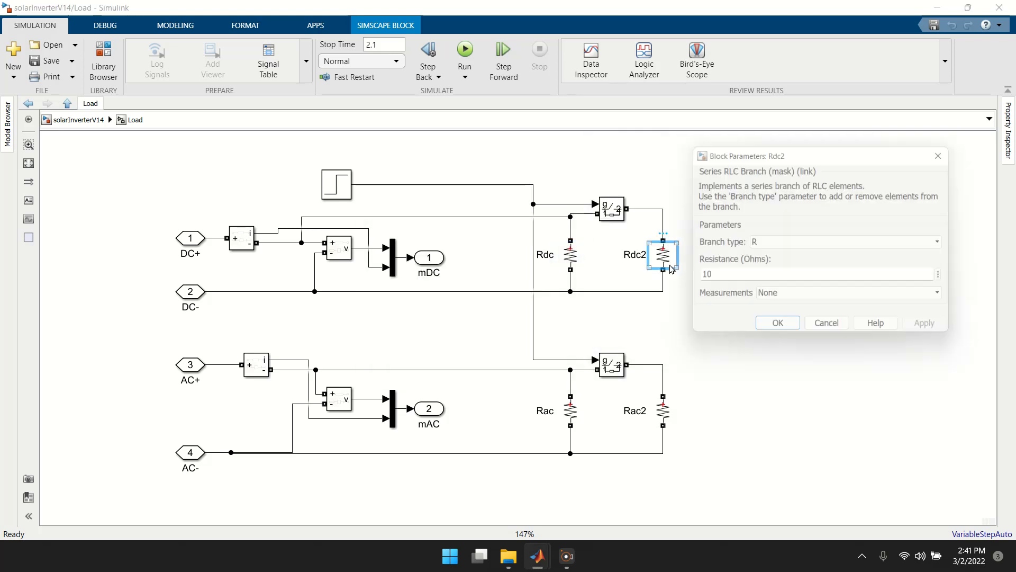
{"action": "left_click", "coordinate": [778, 330]}
{"action": "double_click", "coordinate": [572, 415]}
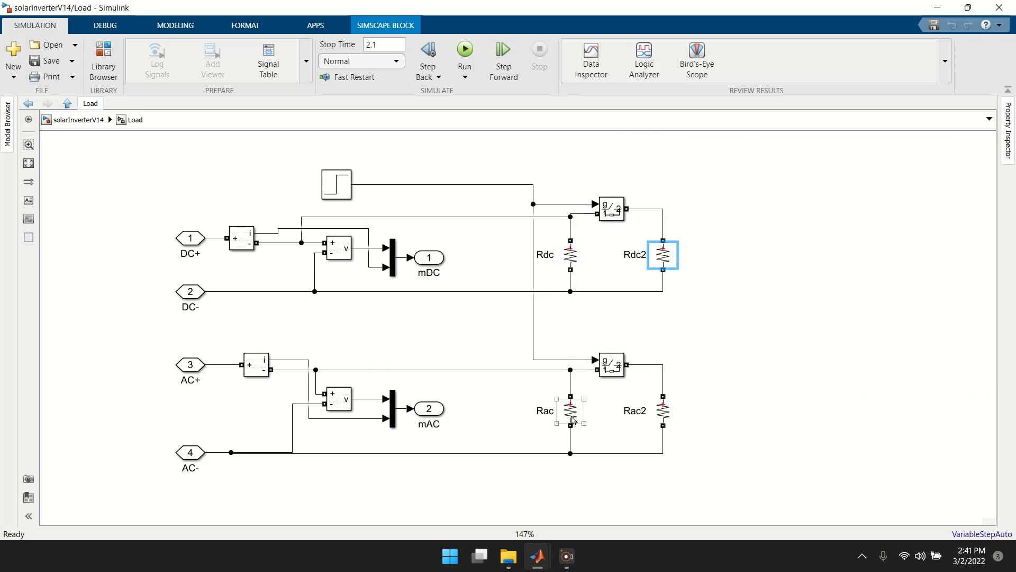
{"action": "left_click", "coordinate": [685, 487]}
{"action": "double_click", "coordinate": [663, 413]}
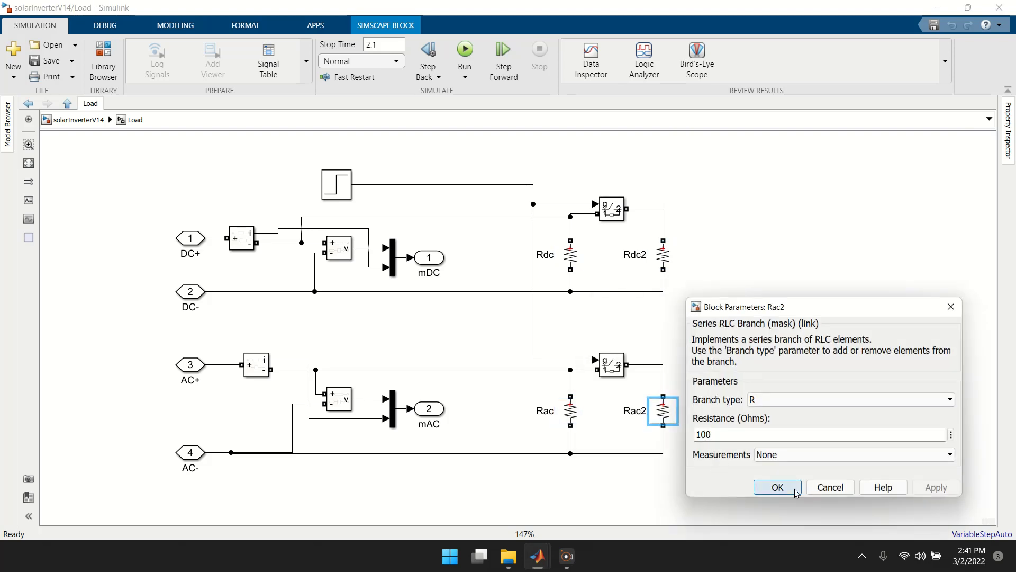
{"action": "left_click", "coordinate": [775, 486]}
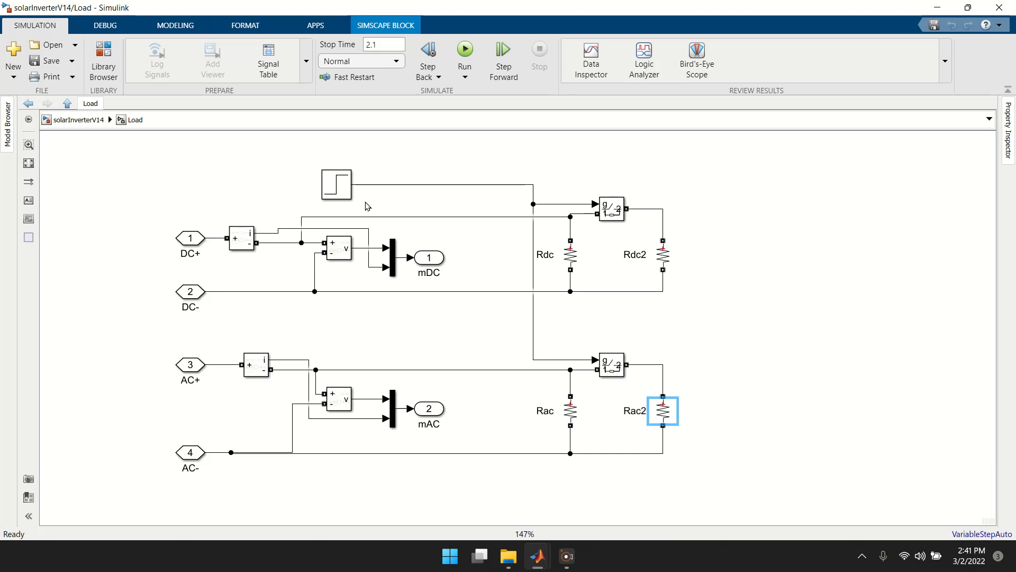
{"action": "left_click", "coordinate": [74, 124]}
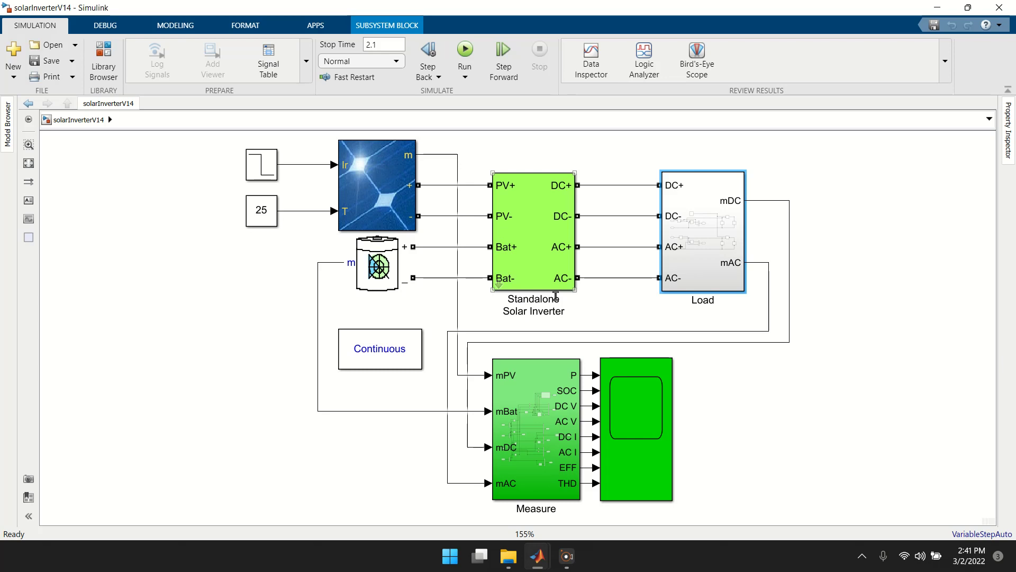
Open the Standalone Solar Inverter's Block Parameters (PV operating point MPPT) and move the dialog left
{"action": "double_click", "coordinate": [518, 205]}
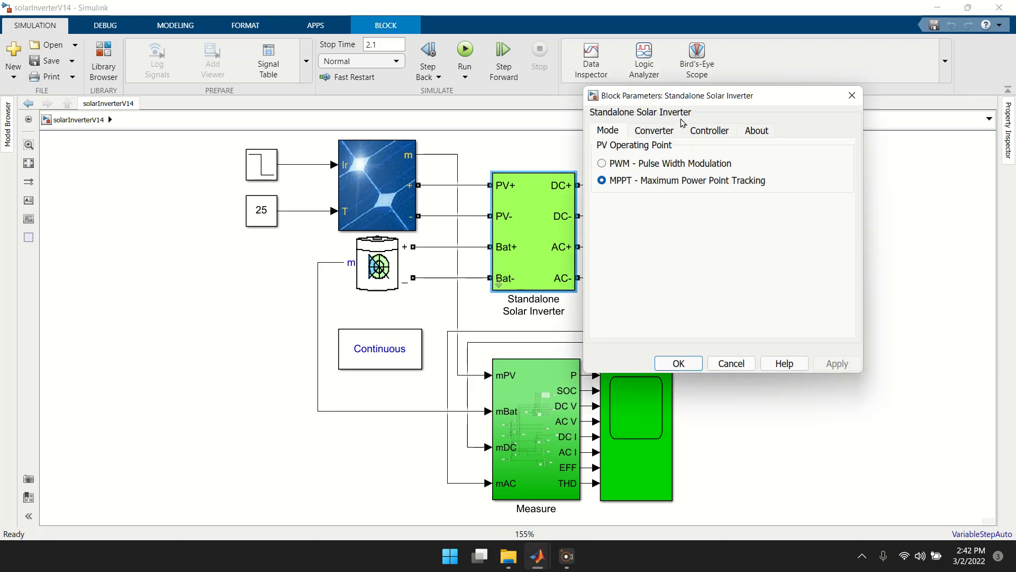
{"action": "left_click_drag", "start_coordinate": [683, 104], "coordinate": [442, 179]}
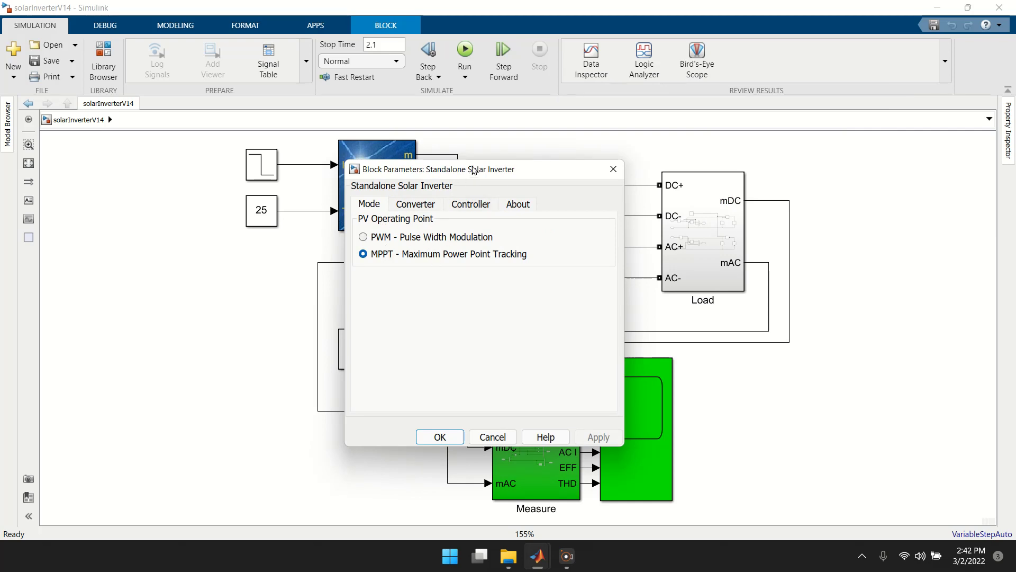
{"action": "left_click_drag", "start_coordinate": [474, 169], "coordinate": [238, 171]}
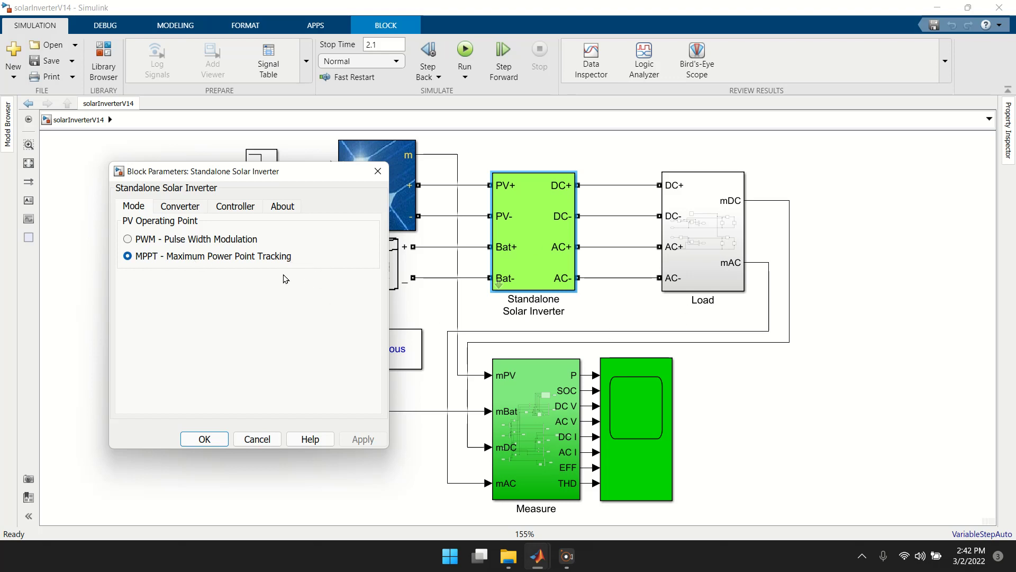
Switch between the Converter and Controller parameter tabs
{"action": "left_click", "coordinate": [185, 212]}
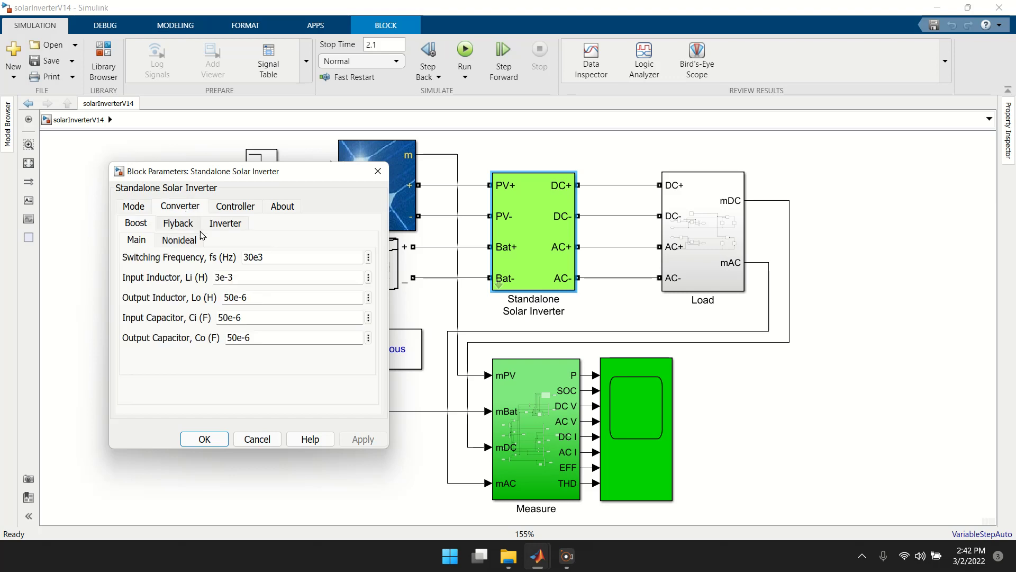
{"action": "left_click", "coordinate": [232, 215]}
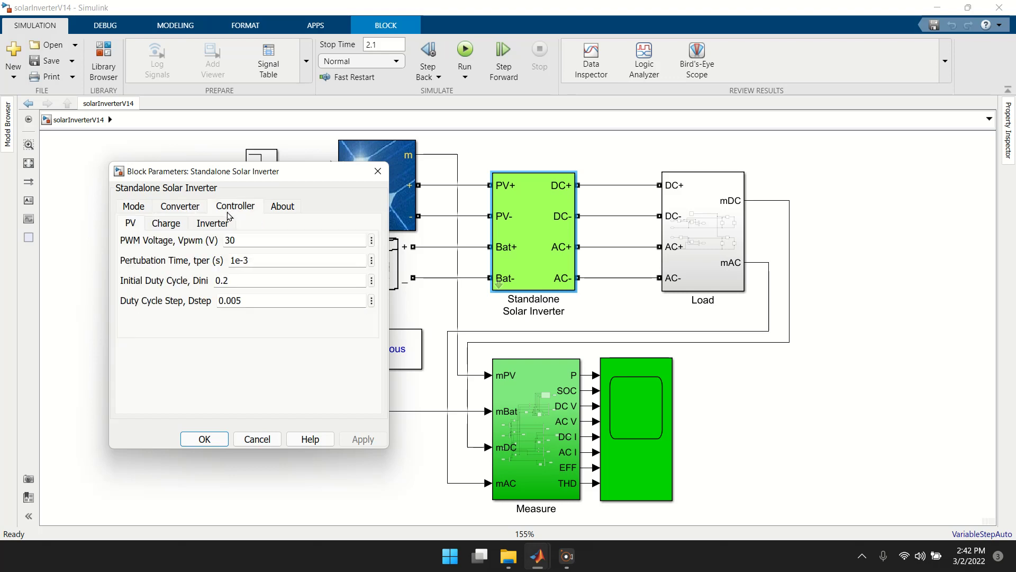
{"action": "left_click", "coordinate": [185, 211]}
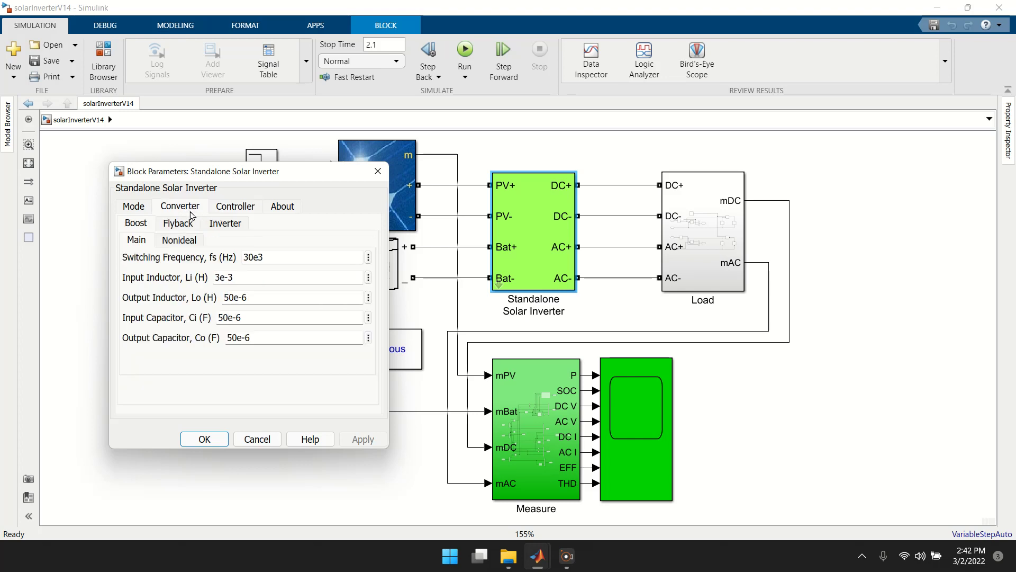
{"action": "left_click", "coordinate": [226, 211]}
{"action": "left_click", "coordinate": [196, 212]}
Browse the converter subtabs, including the Boost converter's main and non-ideal parameters
{"action": "left_click", "coordinate": [177, 230]}
{"action": "left_click", "coordinate": [208, 230]}
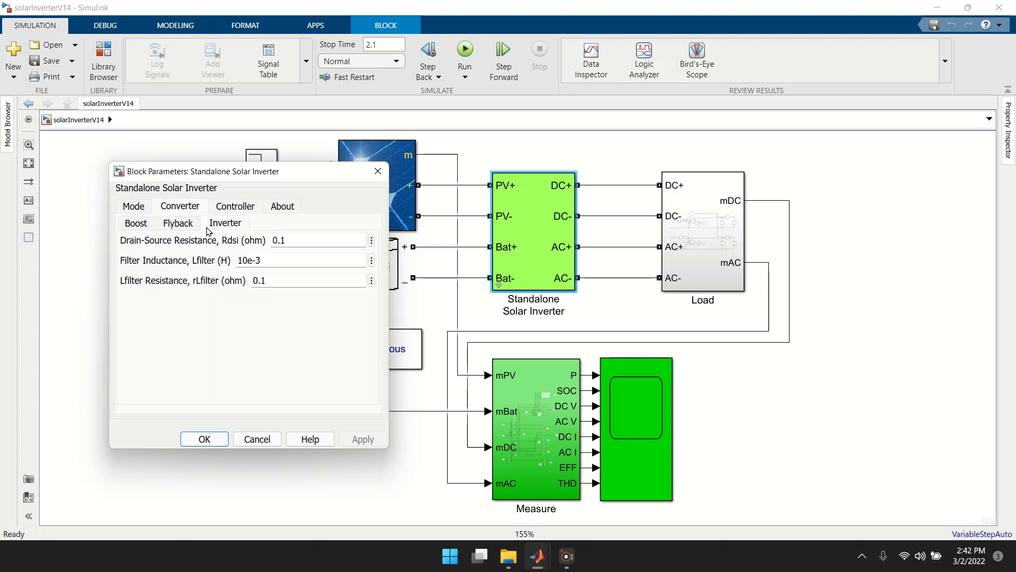
{"action": "left_click", "coordinate": [143, 226]}
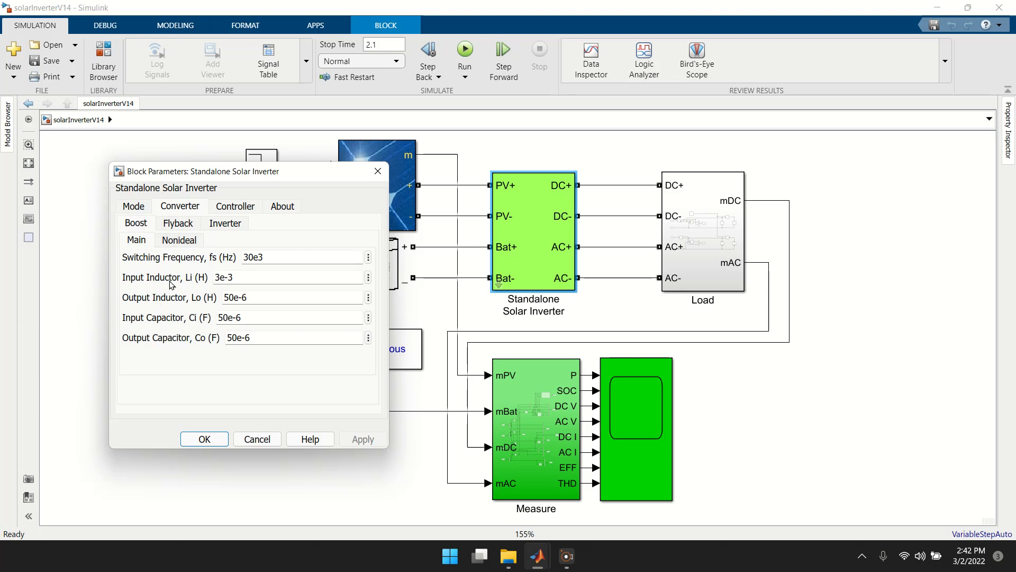
{"action": "left_click", "coordinate": [168, 243]}
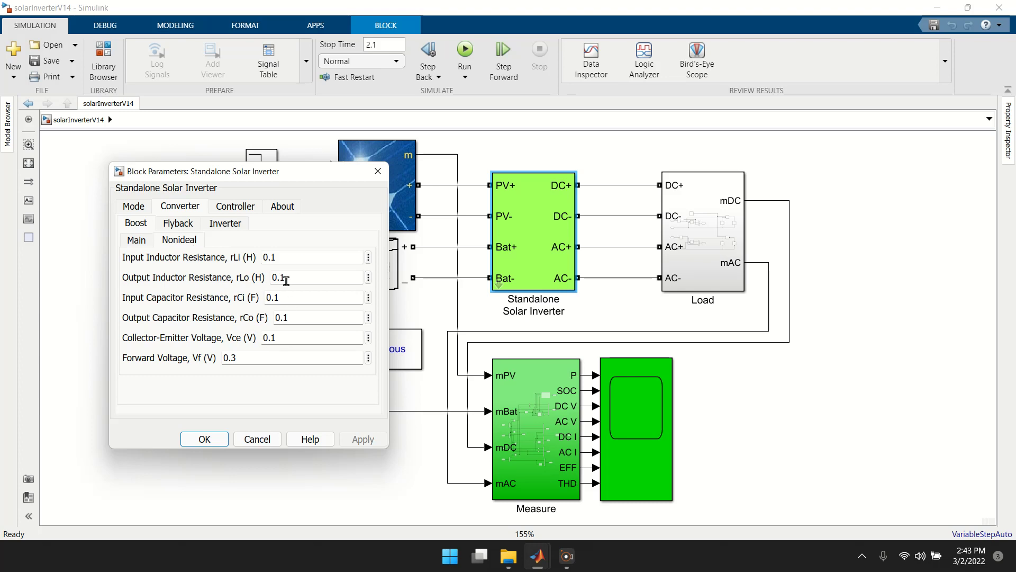
{"action": "left_click", "coordinate": [136, 240]}
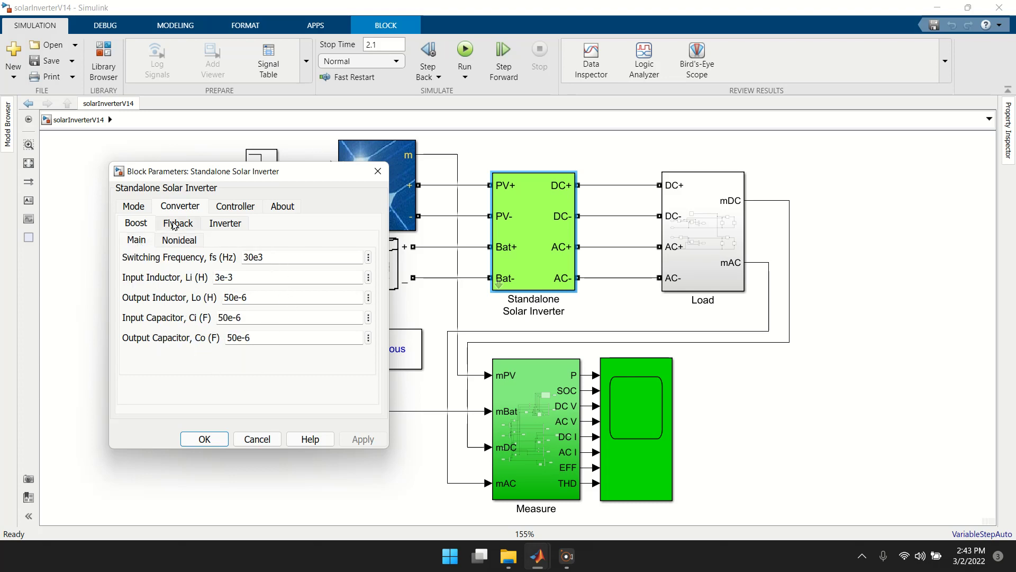
Review Flyback settings (primary 50 V, secondary 350 V), then the Inverter page: Lfilter 10e-3 H, rLfilter 0.1 Ω
{"action": "left_click", "coordinate": [176, 225]}
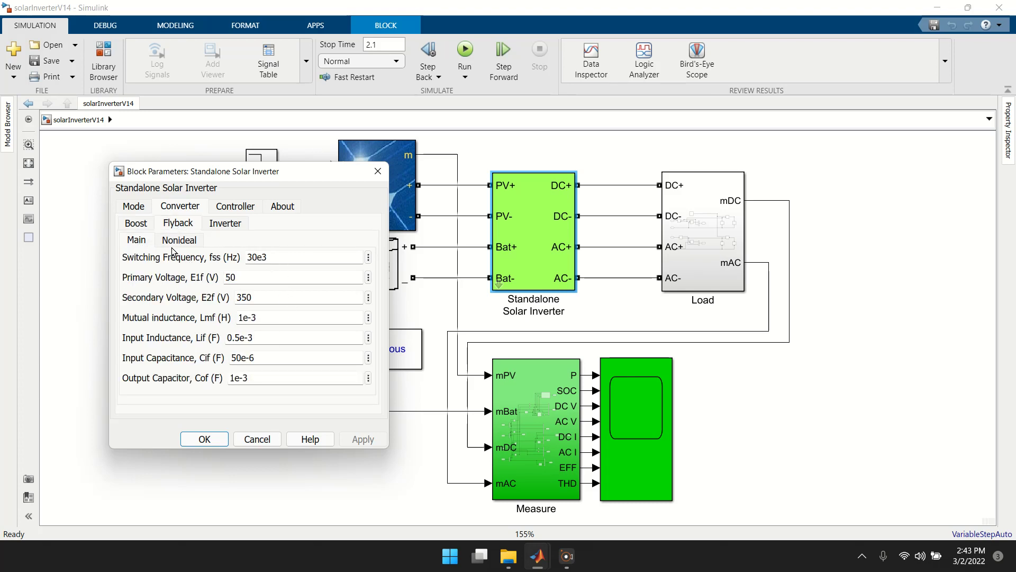
{"action": "left_click", "coordinate": [176, 241]}
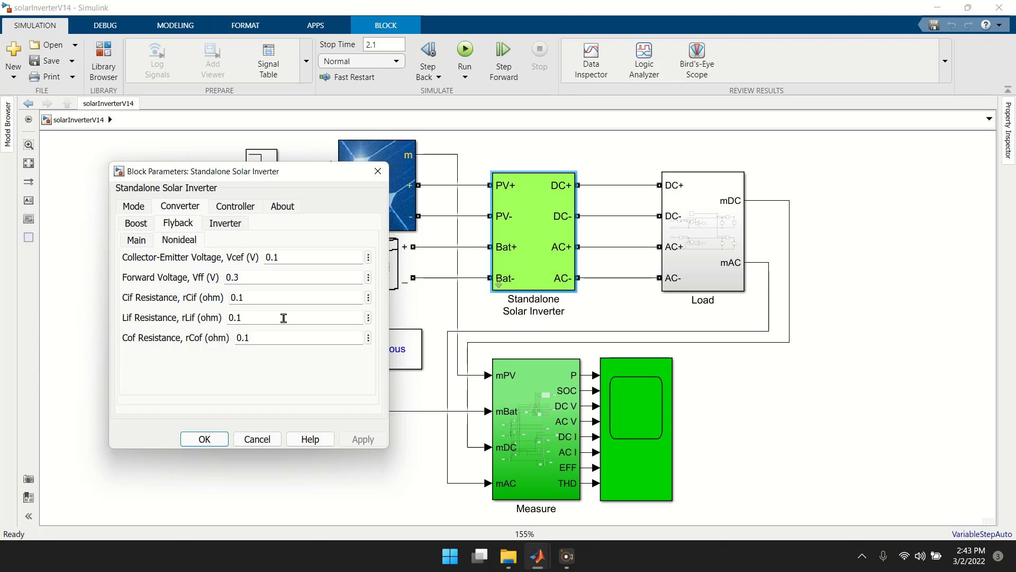
{"action": "left_click", "coordinate": [140, 241]}
{"action": "double_click", "coordinate": [246, 277]}
{"action": "double_click", "coordinate": [251, 294]}
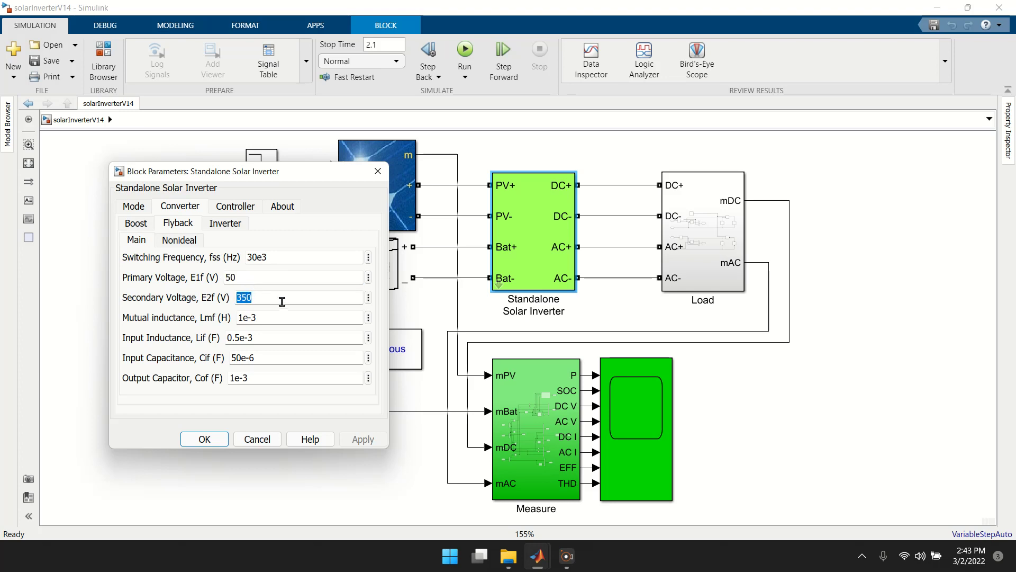
{"action": "double_click", "coordinate": [268, 281]}
{"action": "double_click", "coordinate": [266, 295]}
{"action": "left_click", "coordinate": [225, 223]}
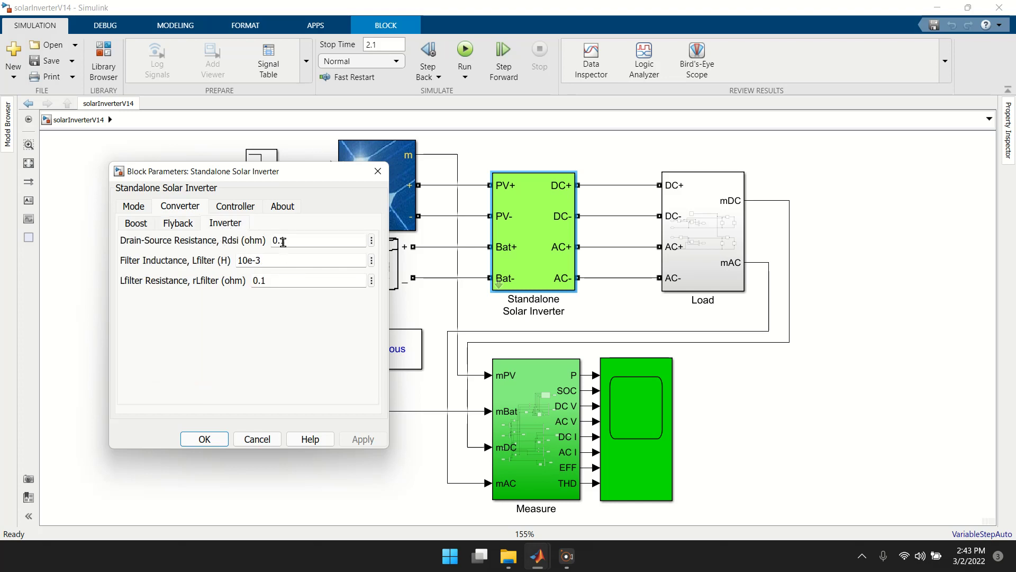